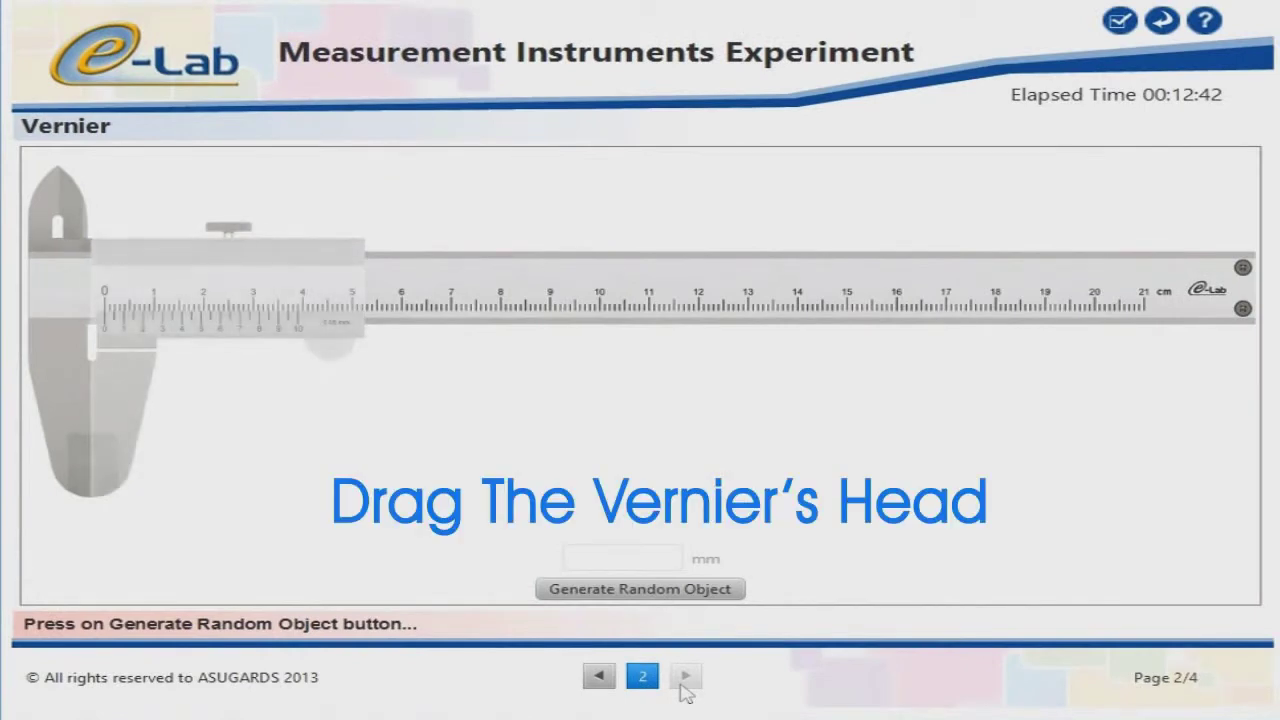
Step: Slide the vernier jaw open along the scale, then return it to zero
click(548, 588)
drag(203, 320, 150, 332)
click(612, 592)
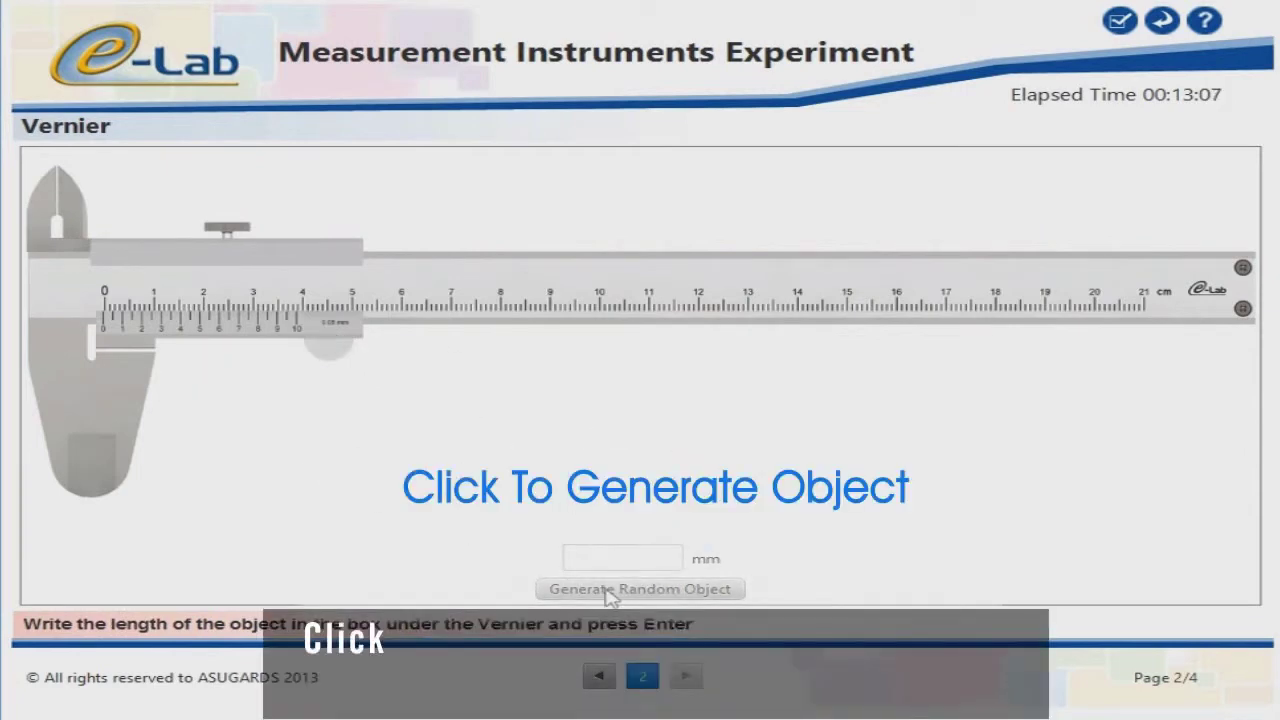
Step: Generate a random rectangle and close the vernier jaws on it, reading it under the magnifier
click(612, 590)
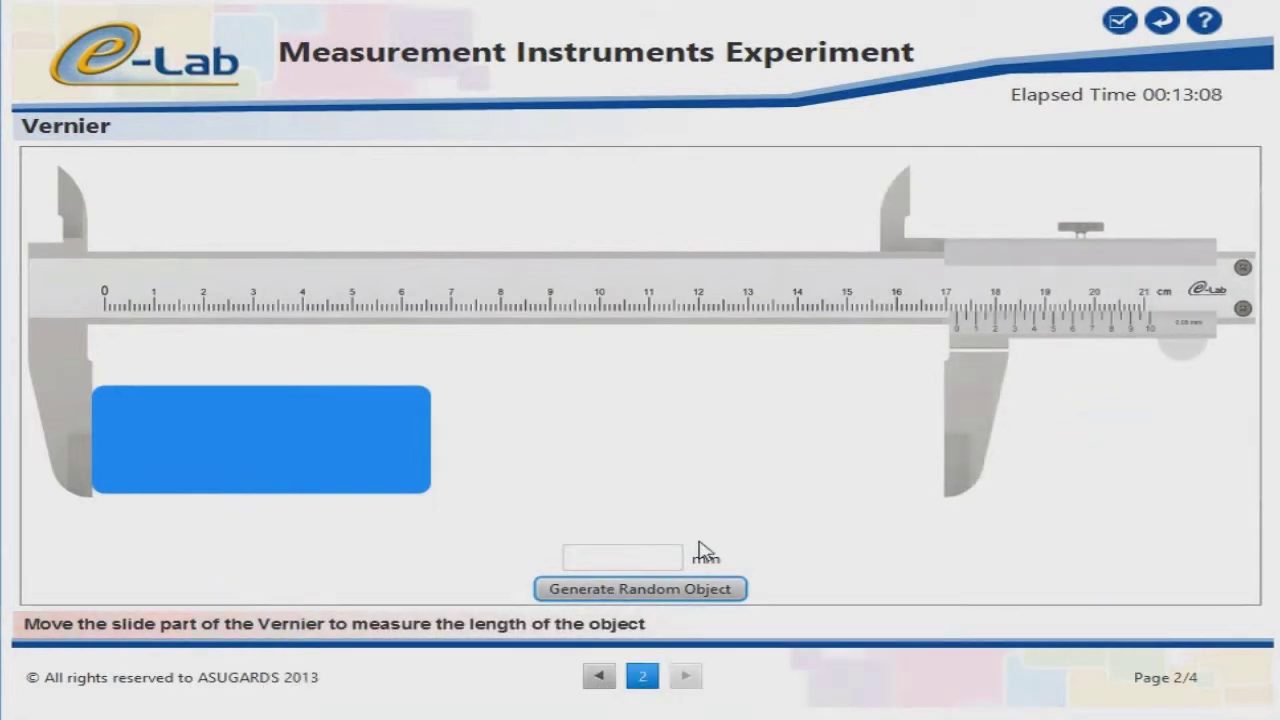
drag(894, 337, 325, 245)
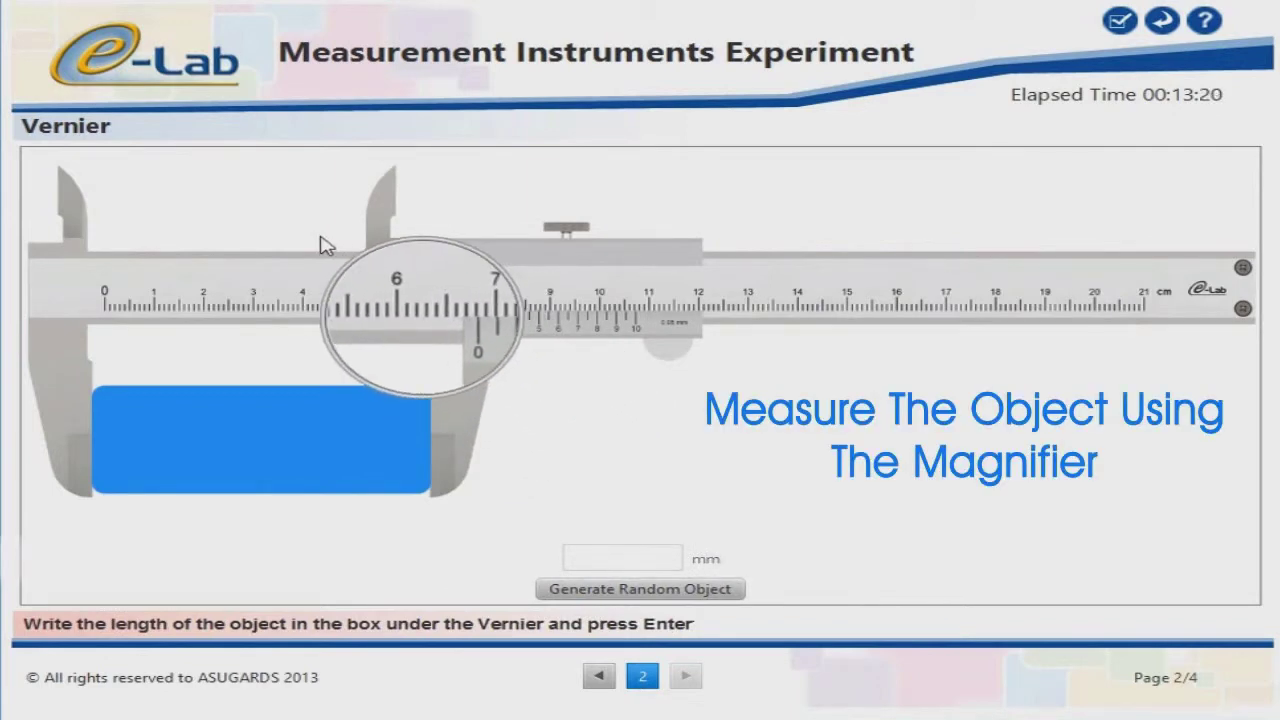
drag(325, 245, 428, 248)
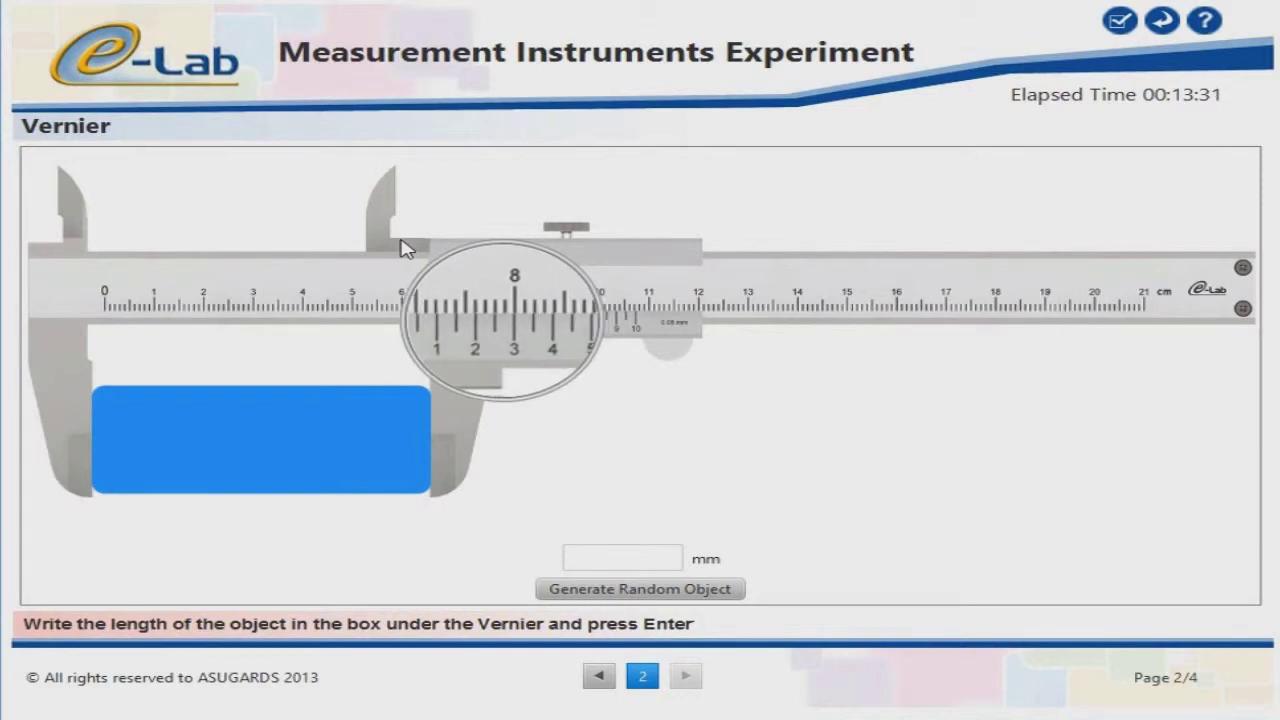
drag(389, 248, 597, 529)
Step: Submit 68.4 mm for the rectangle, then re-read the scale and correct it to 68.2 mm
click(600, 560)
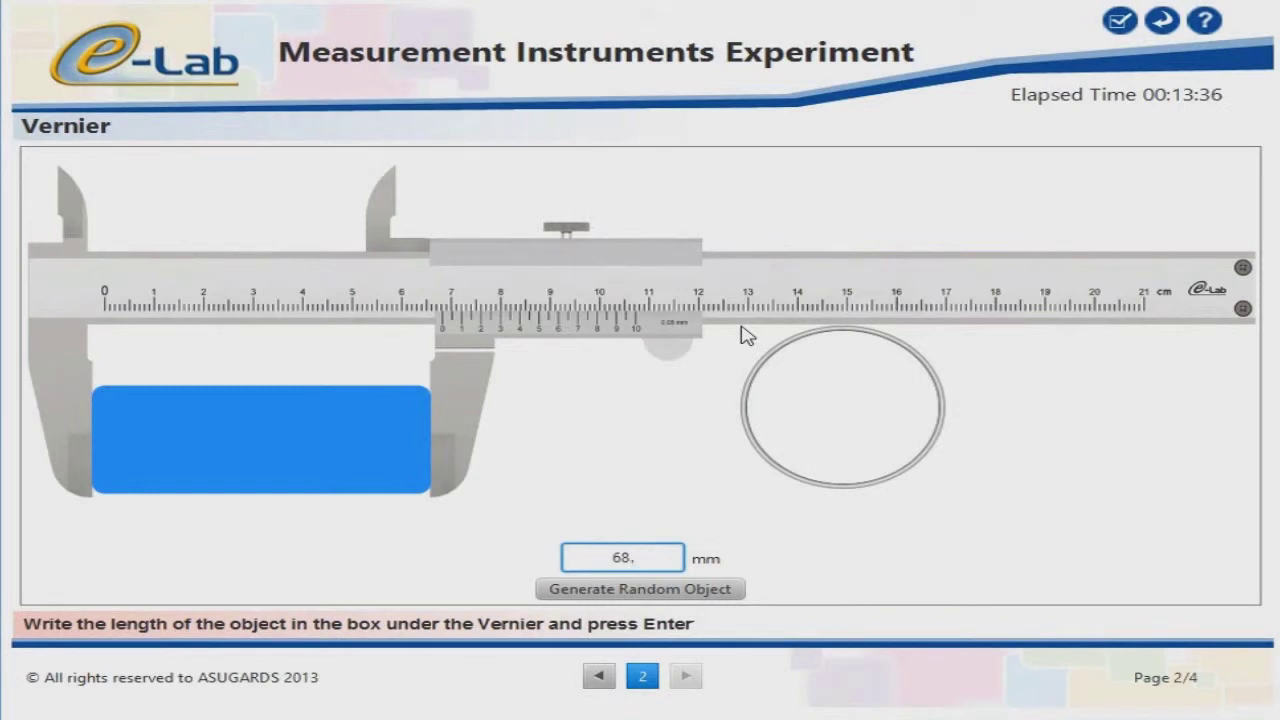
text(68.4)
key(Return)
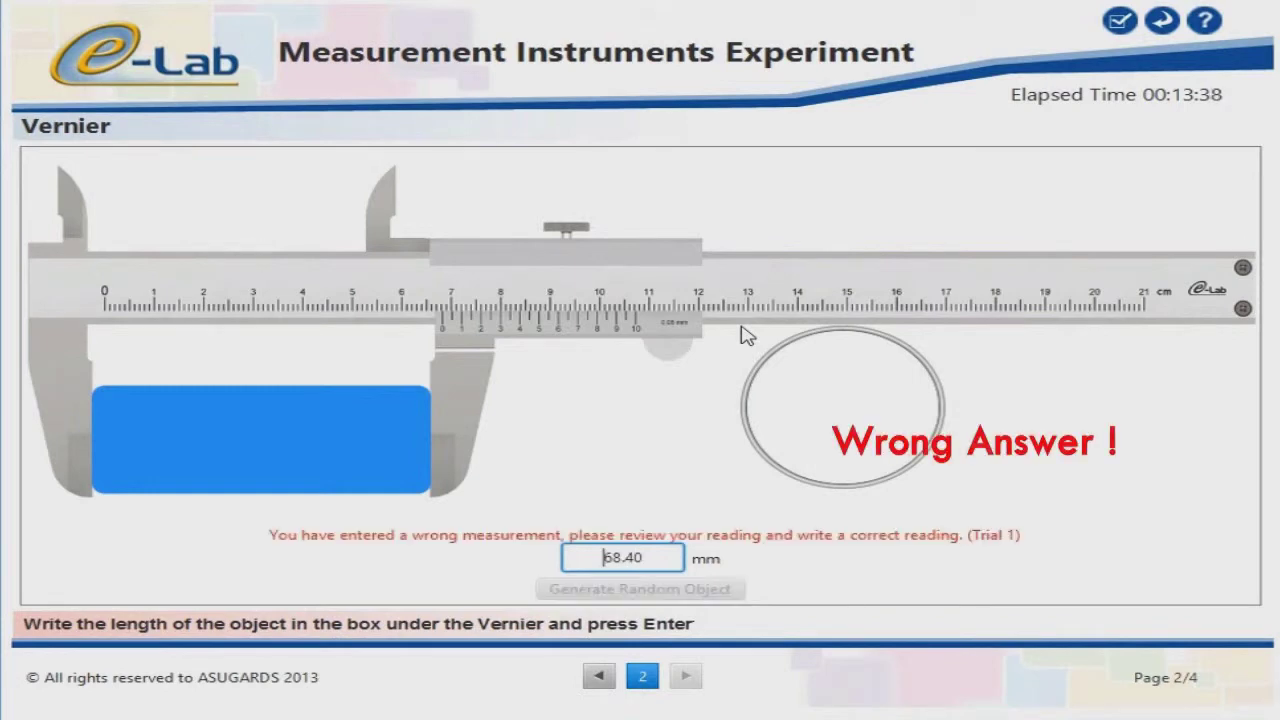
drag(745, 335, 400, 280)
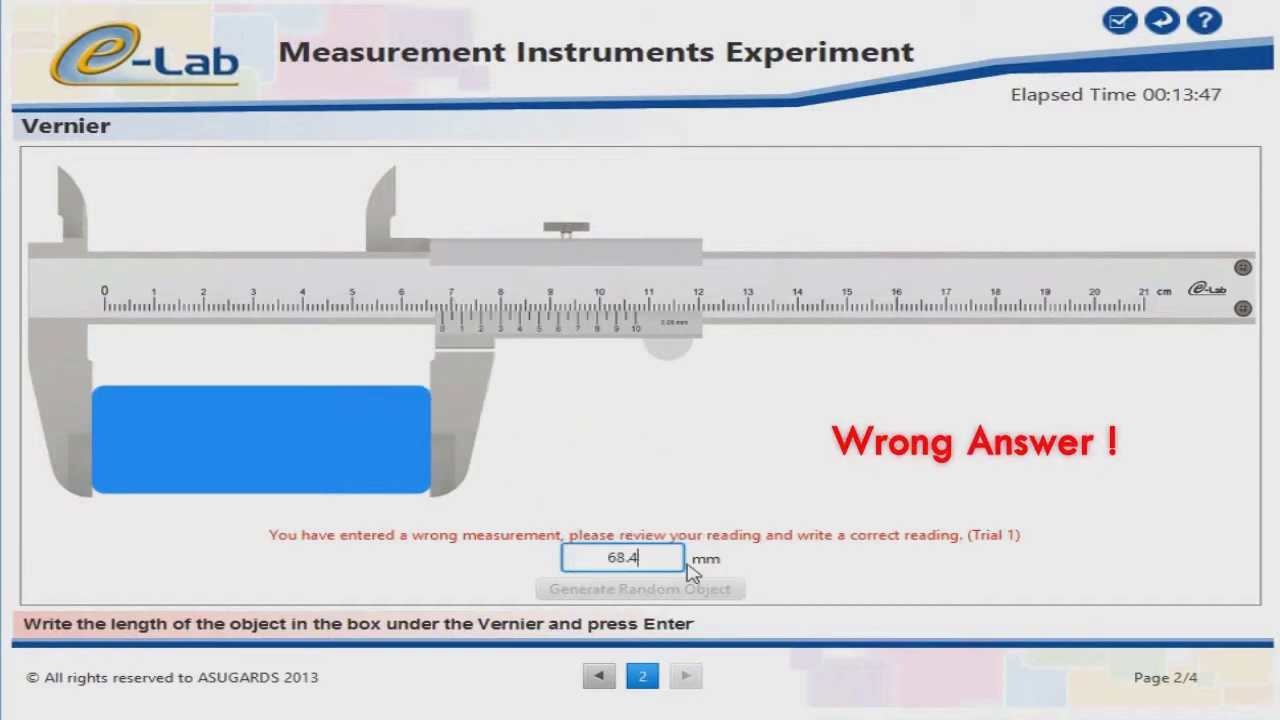
key(Return)
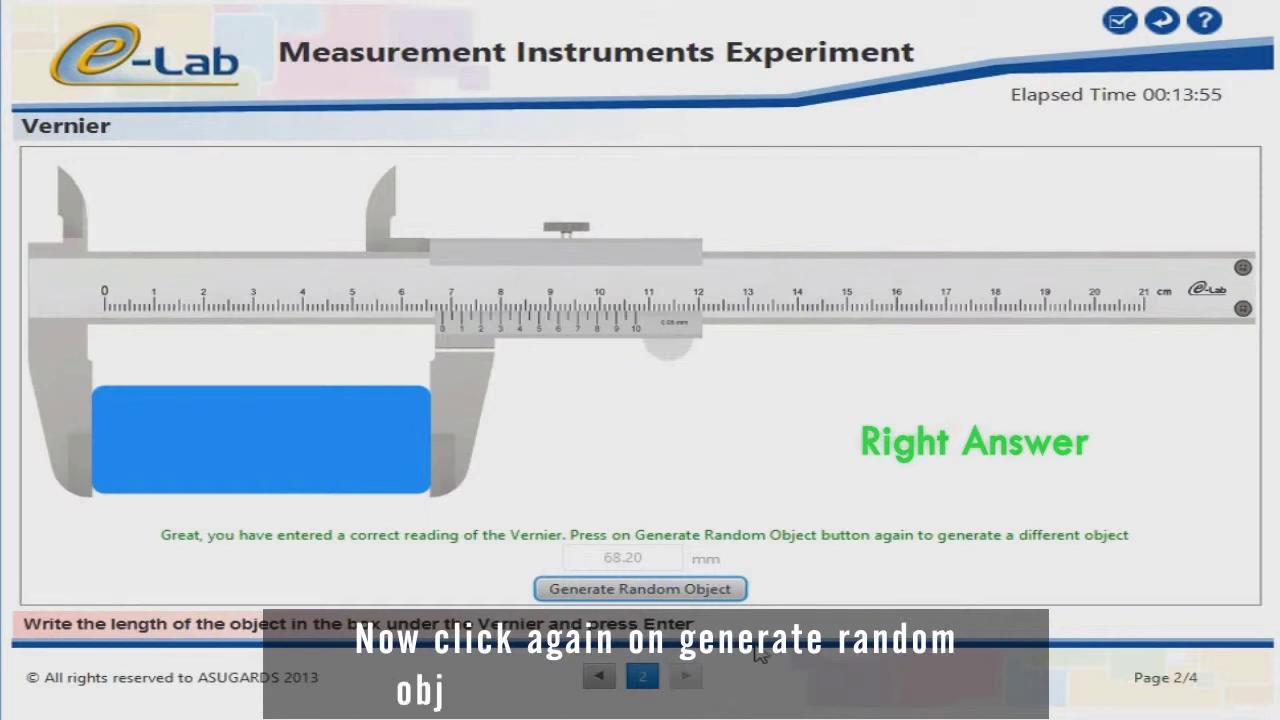
Step: Generate a new circular object, close the vernier jaws on it and submit 49.00 mm
click(731, 594)
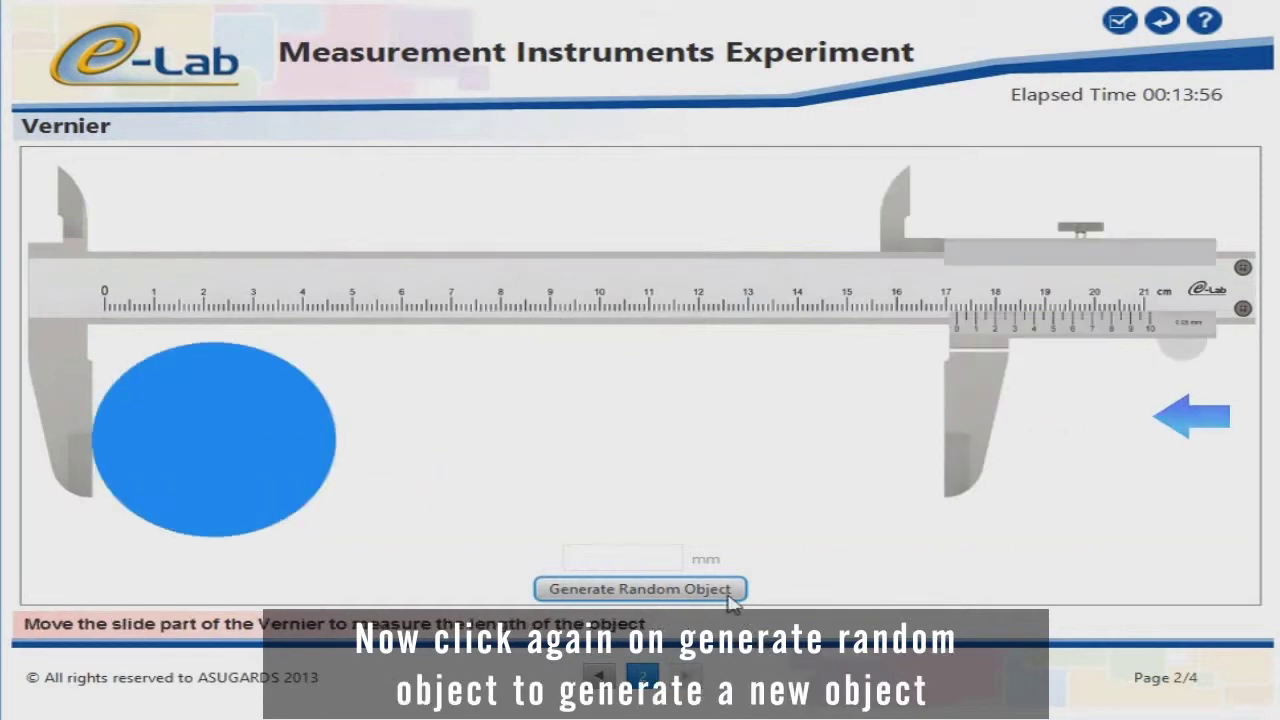
drag(997, 335, 397, 340)
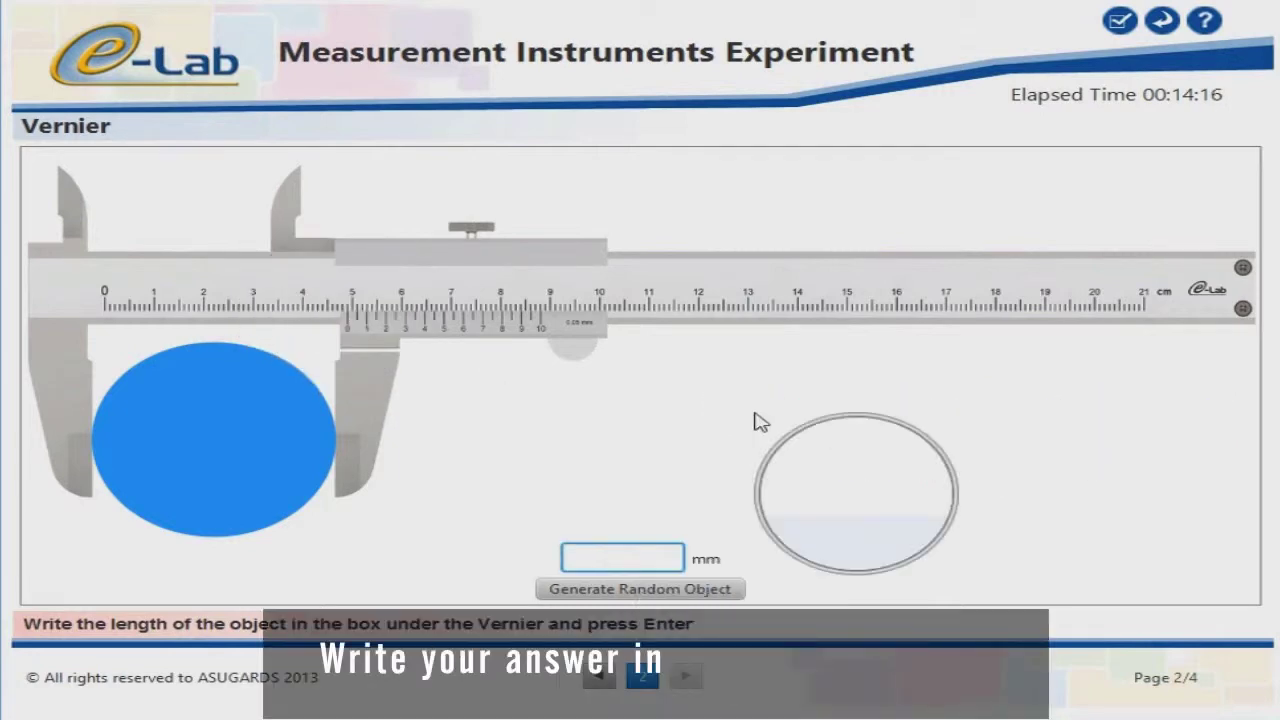
text(9)
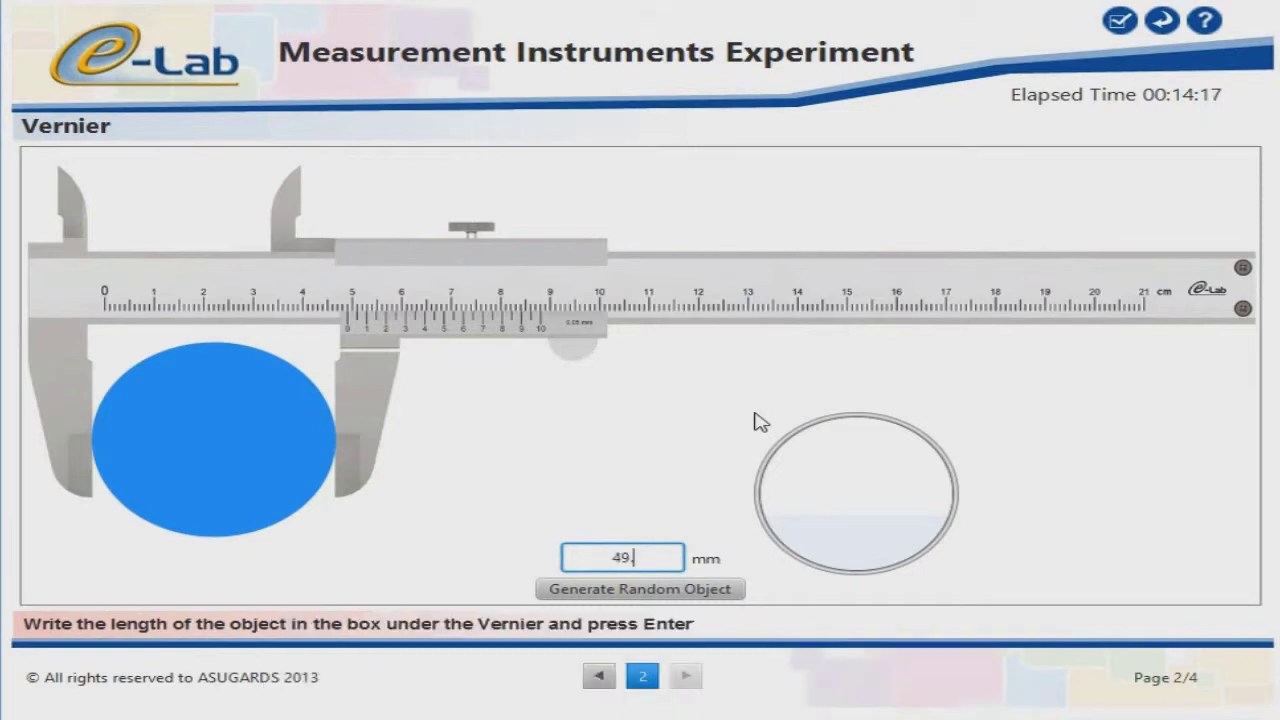
text(.0)
key(Return)
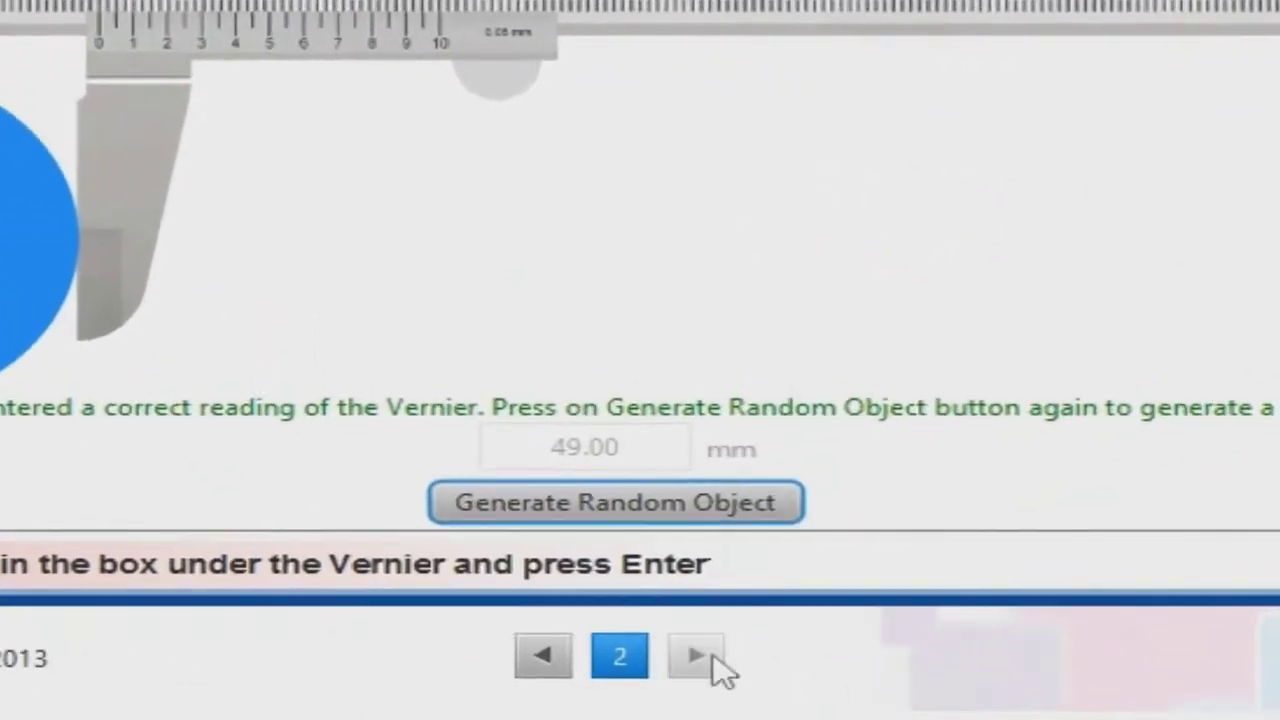
Step: Advance to the Micrometer page (3 of 4) and try turning the thimble
click(688, 671)
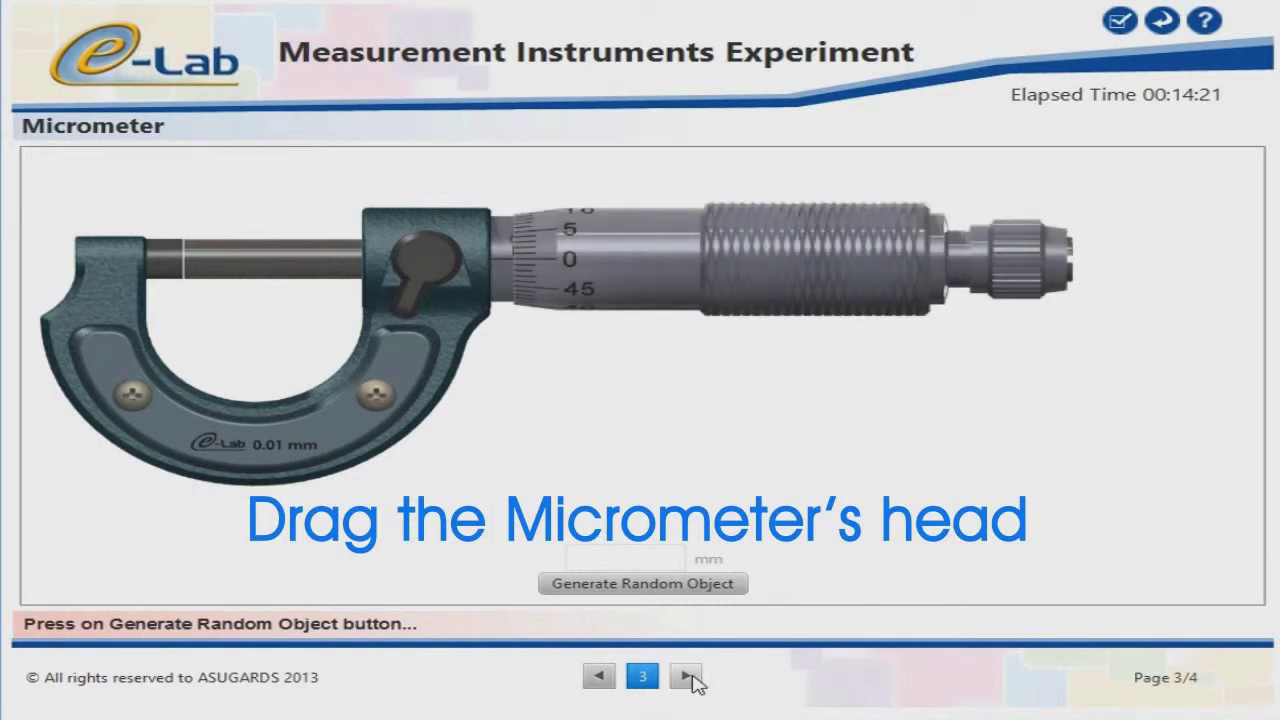
drag(591, 286, 569, 271)
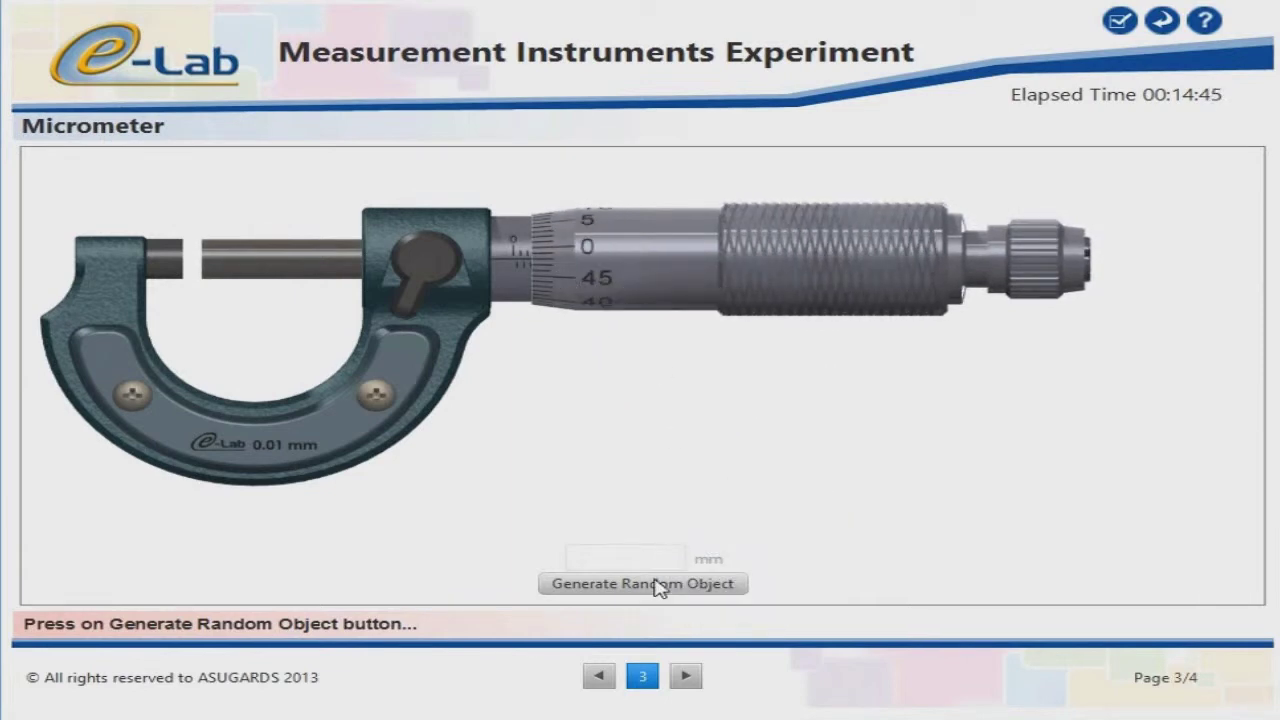
mouse_move(658, 588)
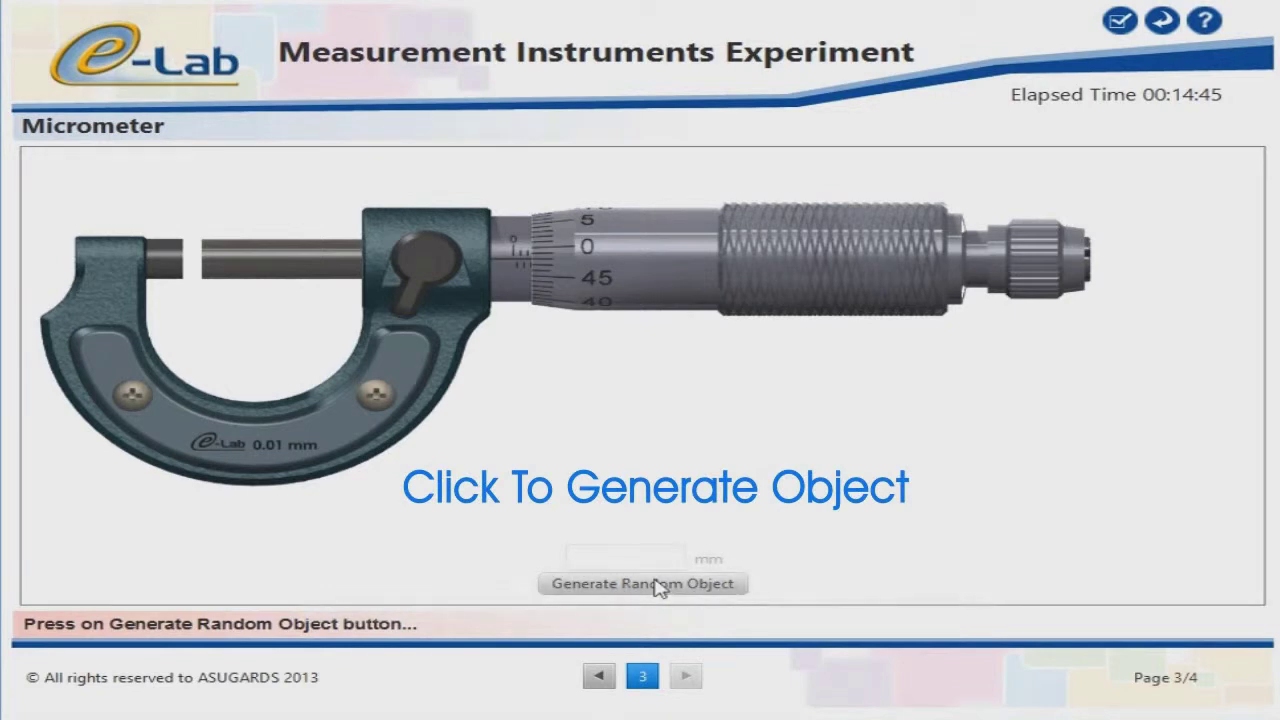
Step: Generate a random block and tighten the micrometer spindle onto it, with the thimble near 45
click(658, 586)
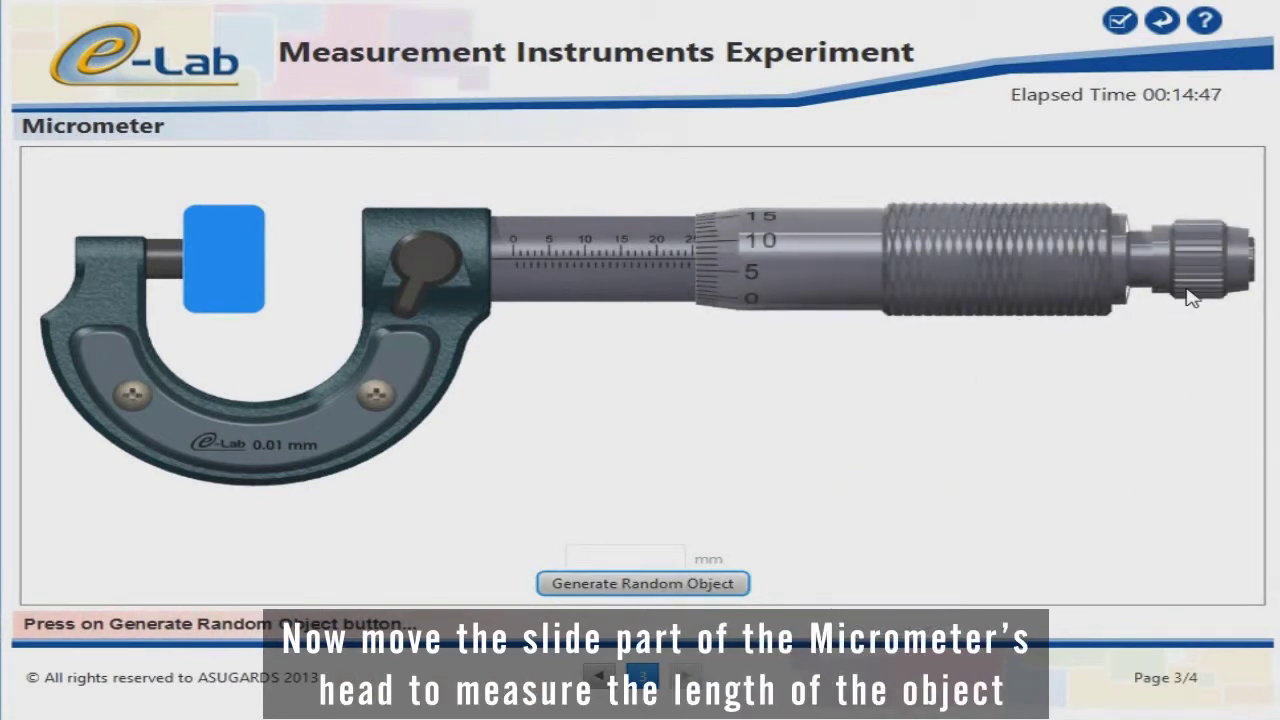
drag(1205, 283, 380, 287)
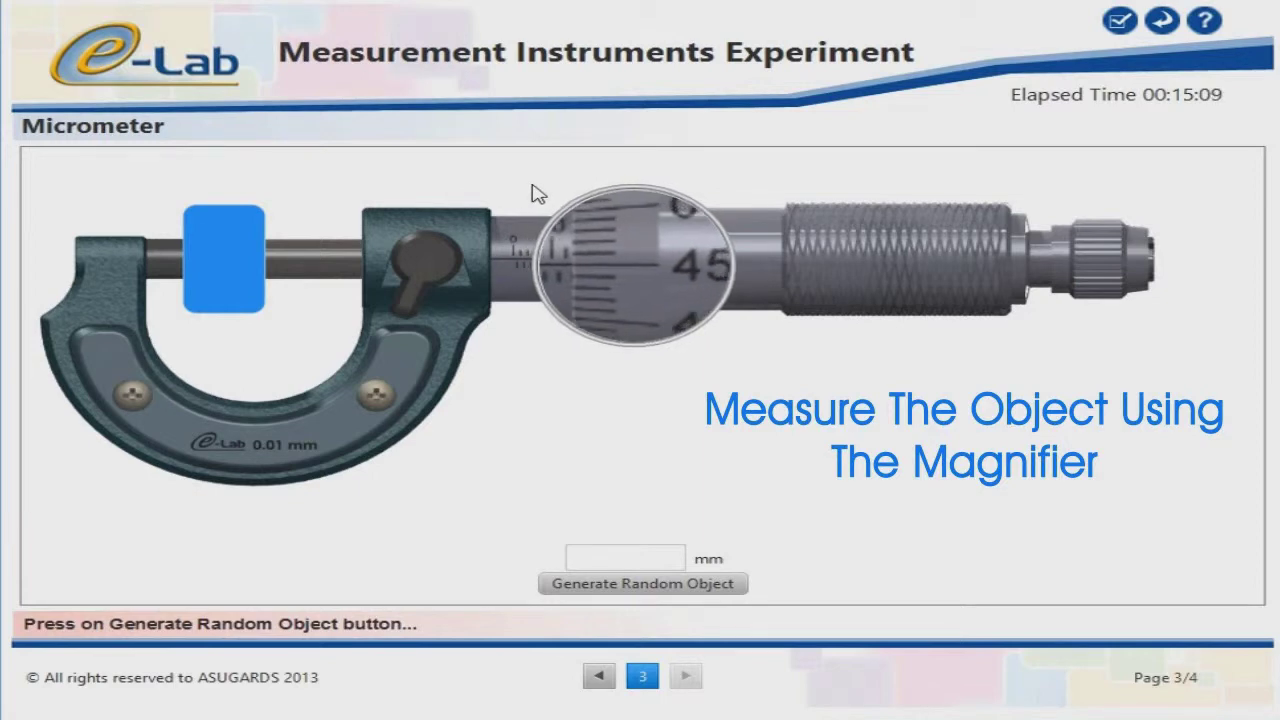
drag(545, 192, 612, 453)
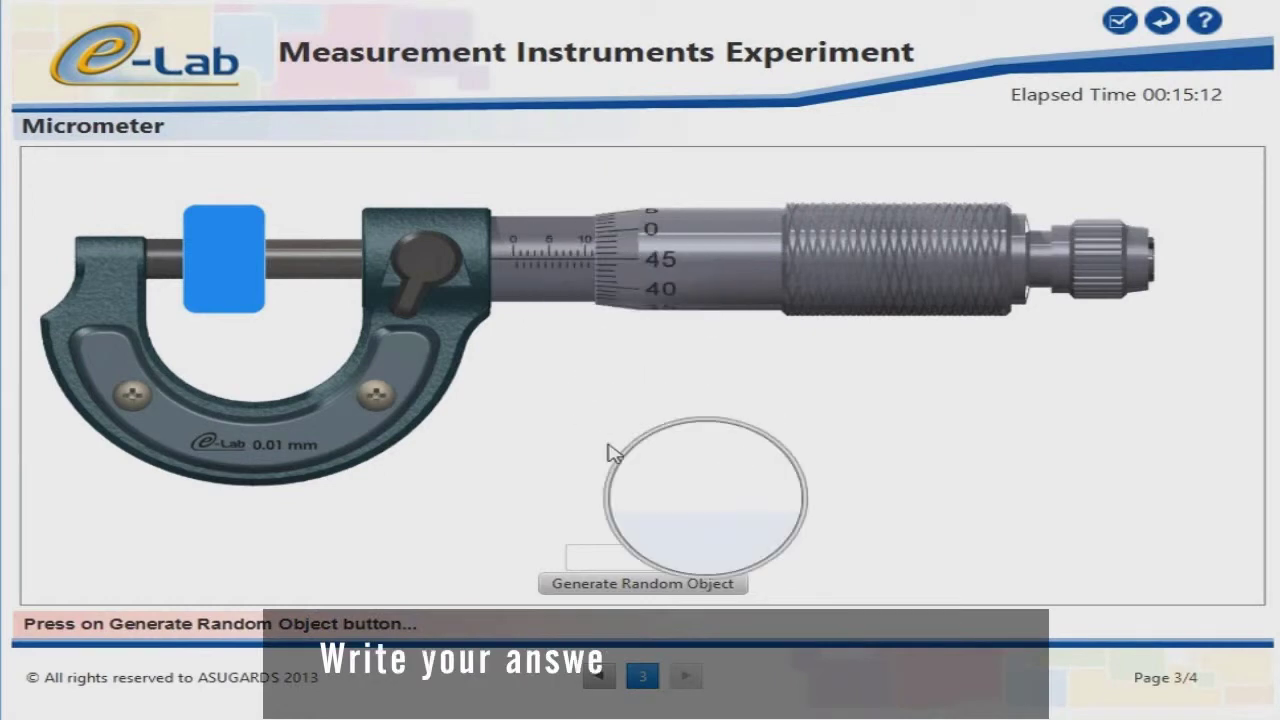
Step: Submit 11.48 mm for the block, then correct the reading to 11.45 mm
click(623, 555)
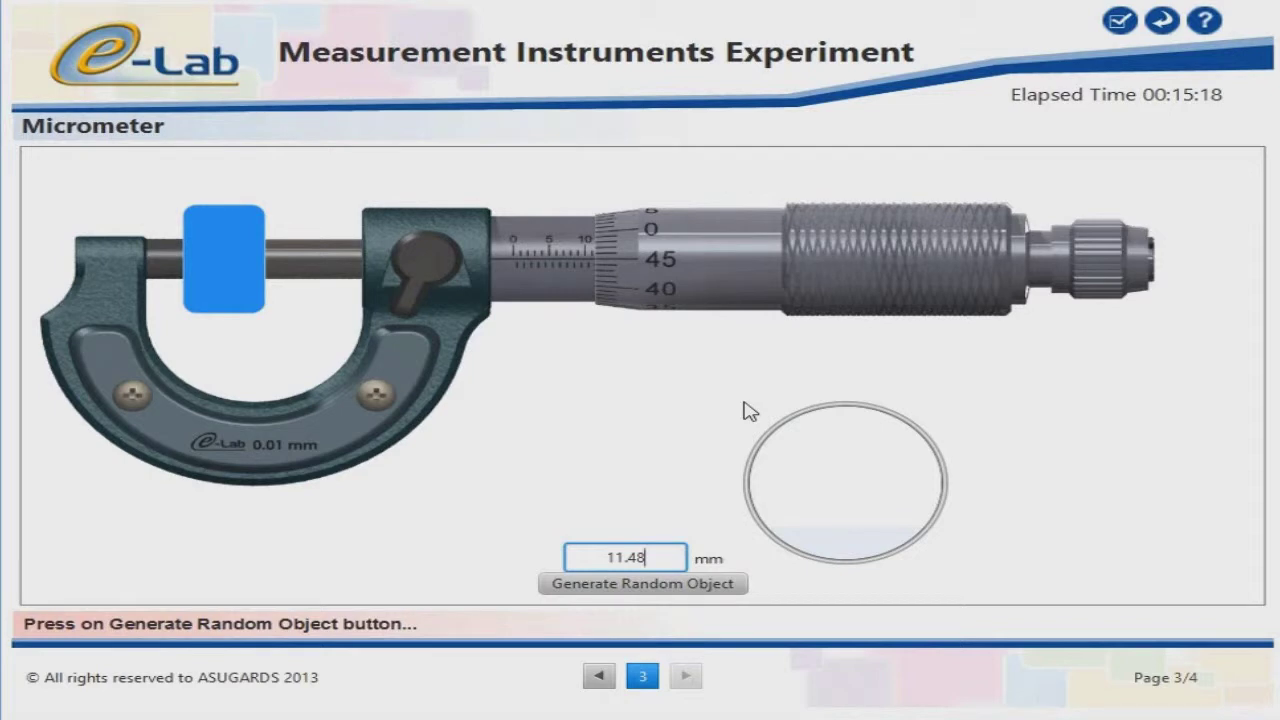
key(Return)
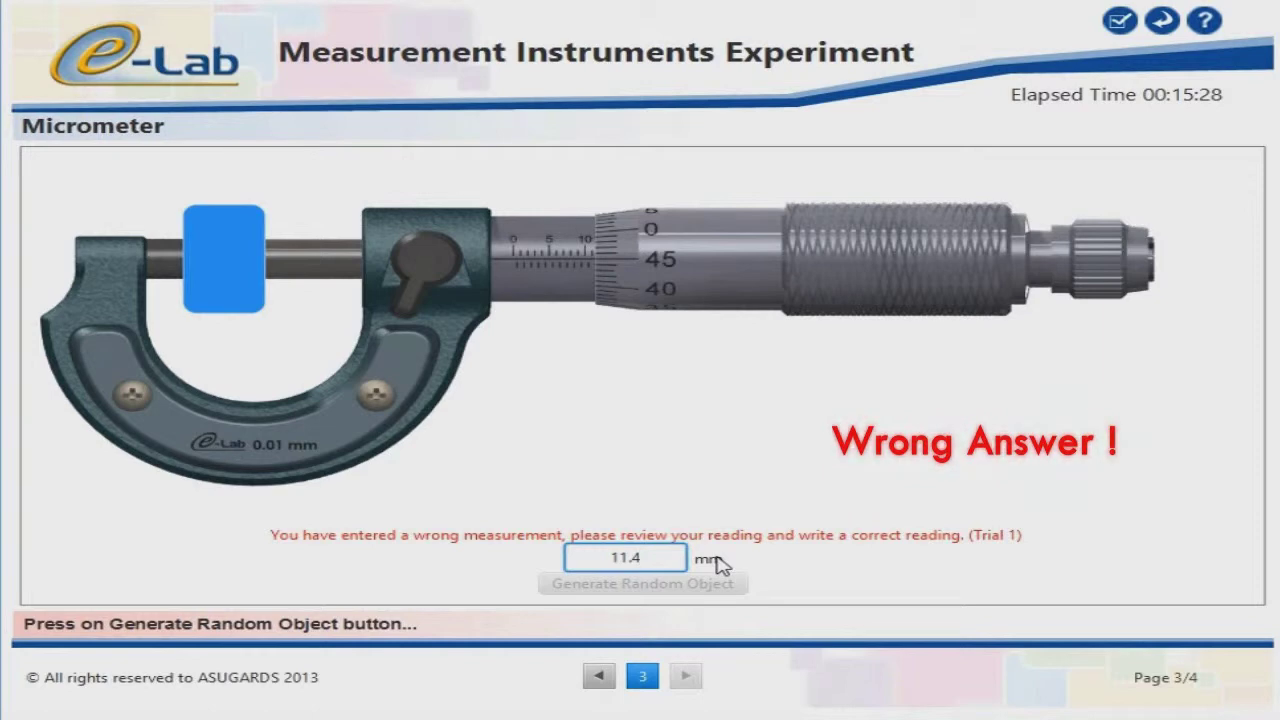
key(Return)
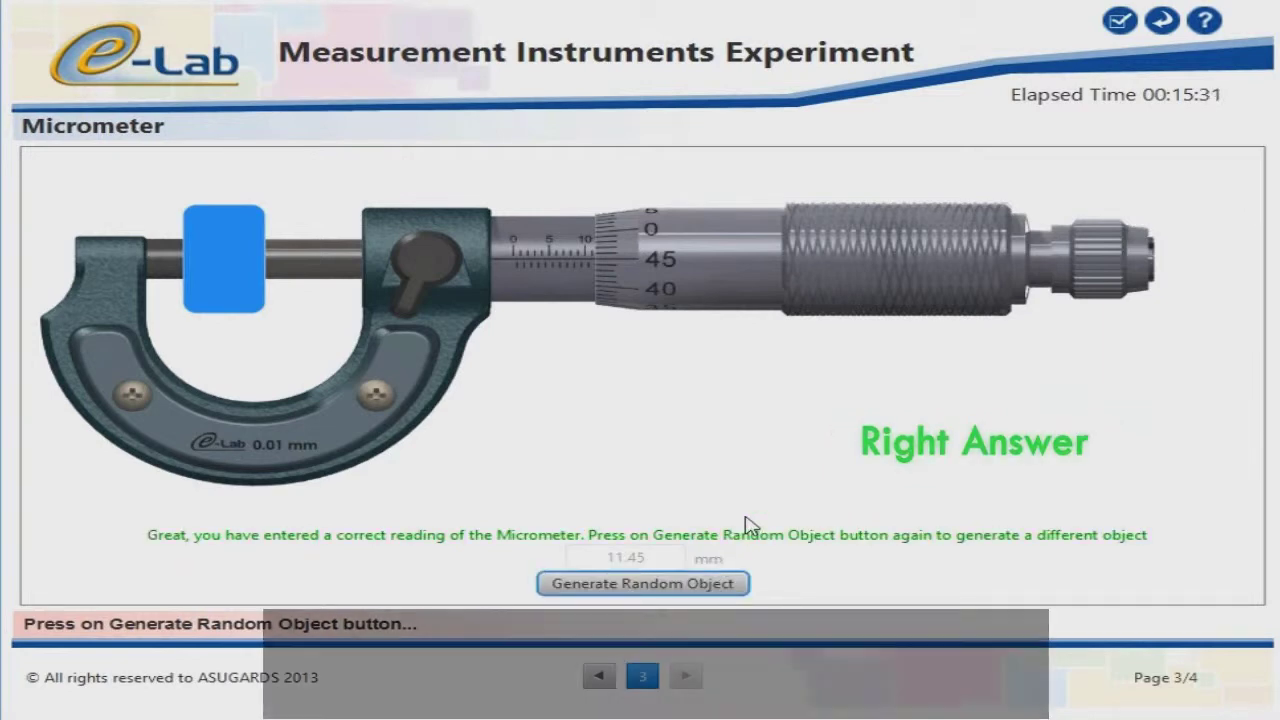
Step: Measure a new circle as 13.74 mm with the micrometer, then go to the Quiz & Questionnaire page
click(722, 586)
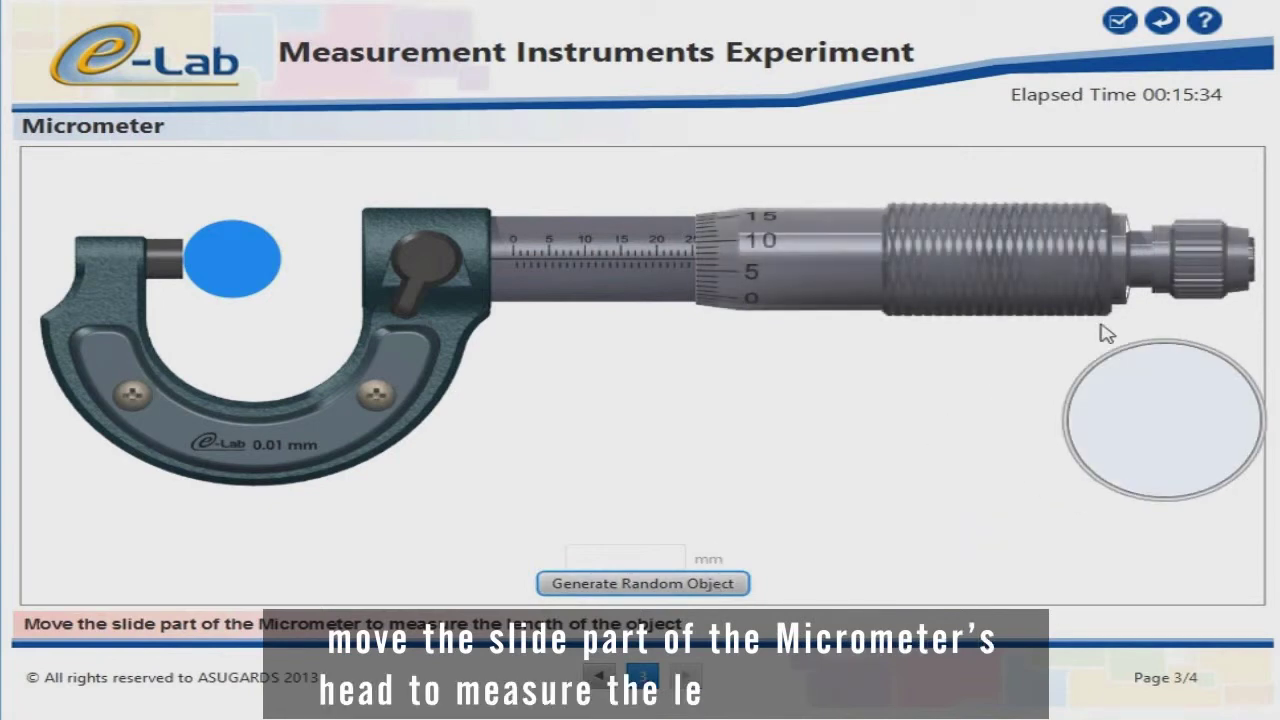
mouse_move(1143, 286)
mouse_down()
mouse_move(1102, 270)
mouse_move(968, 288)
mouse_move(633, 276)
mouse_move(382, 299)
mouse_up()
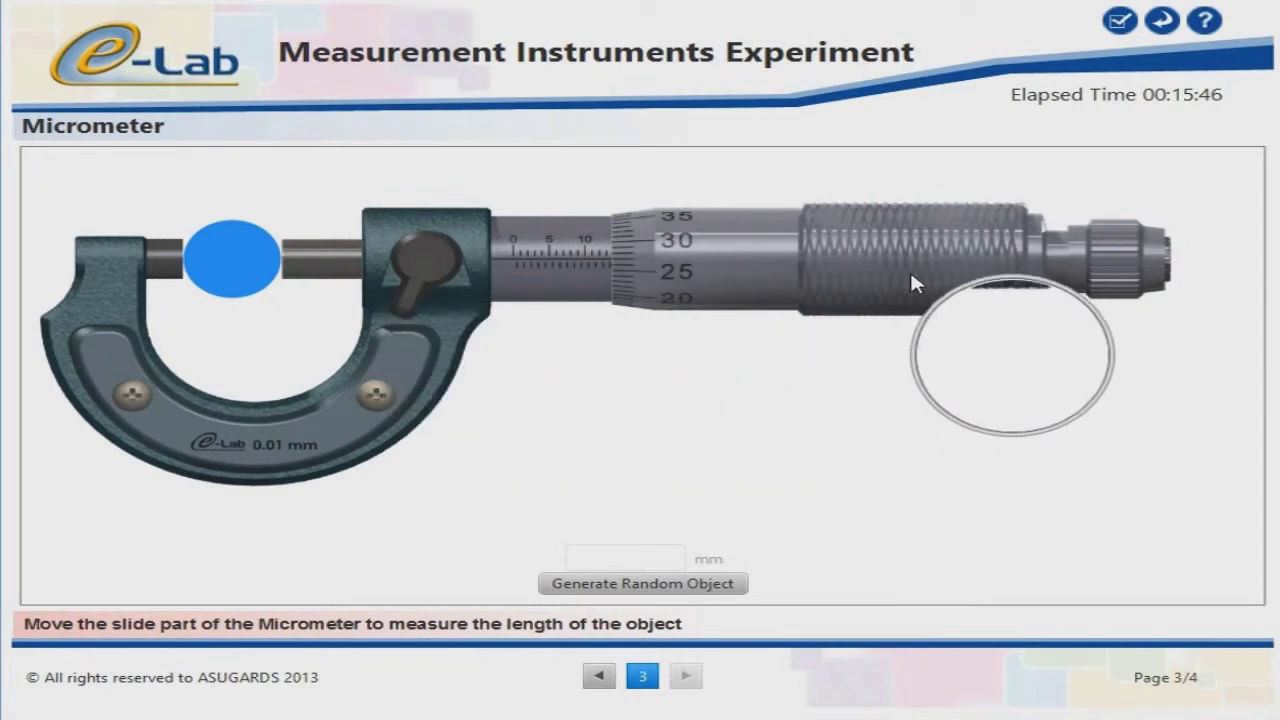
drag(890, 276, 866, 274)
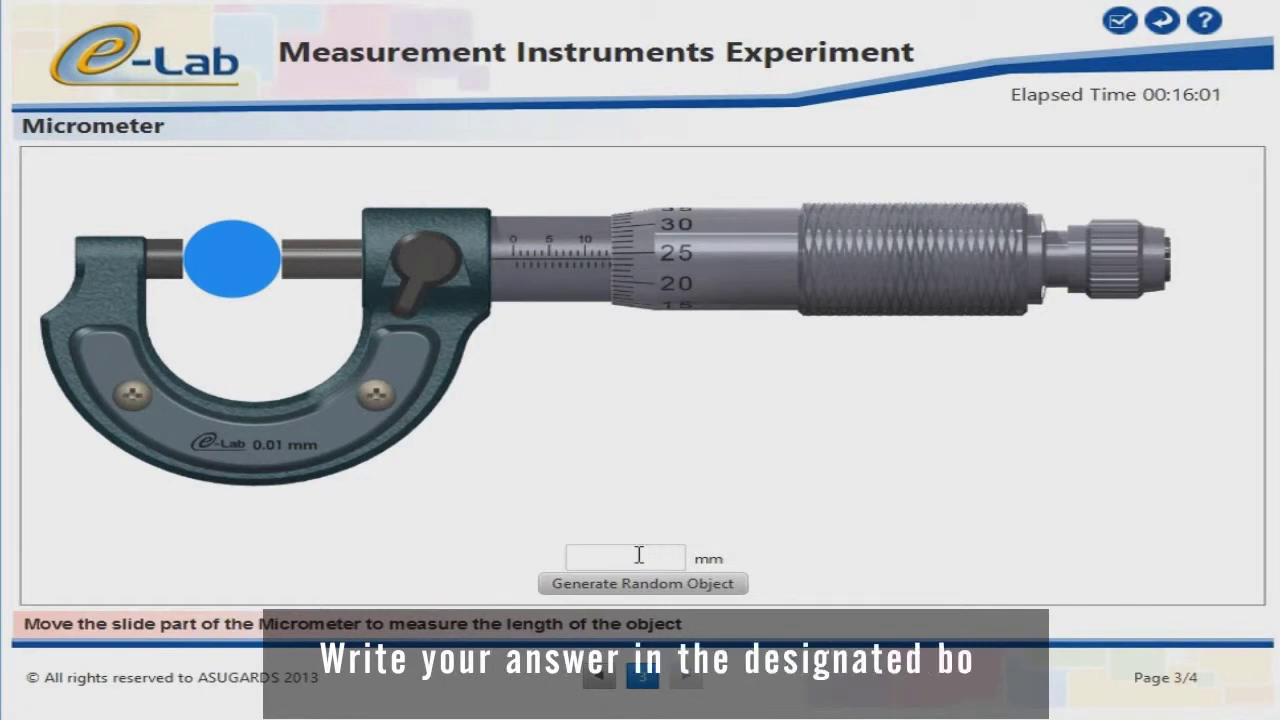
click(640, 556)
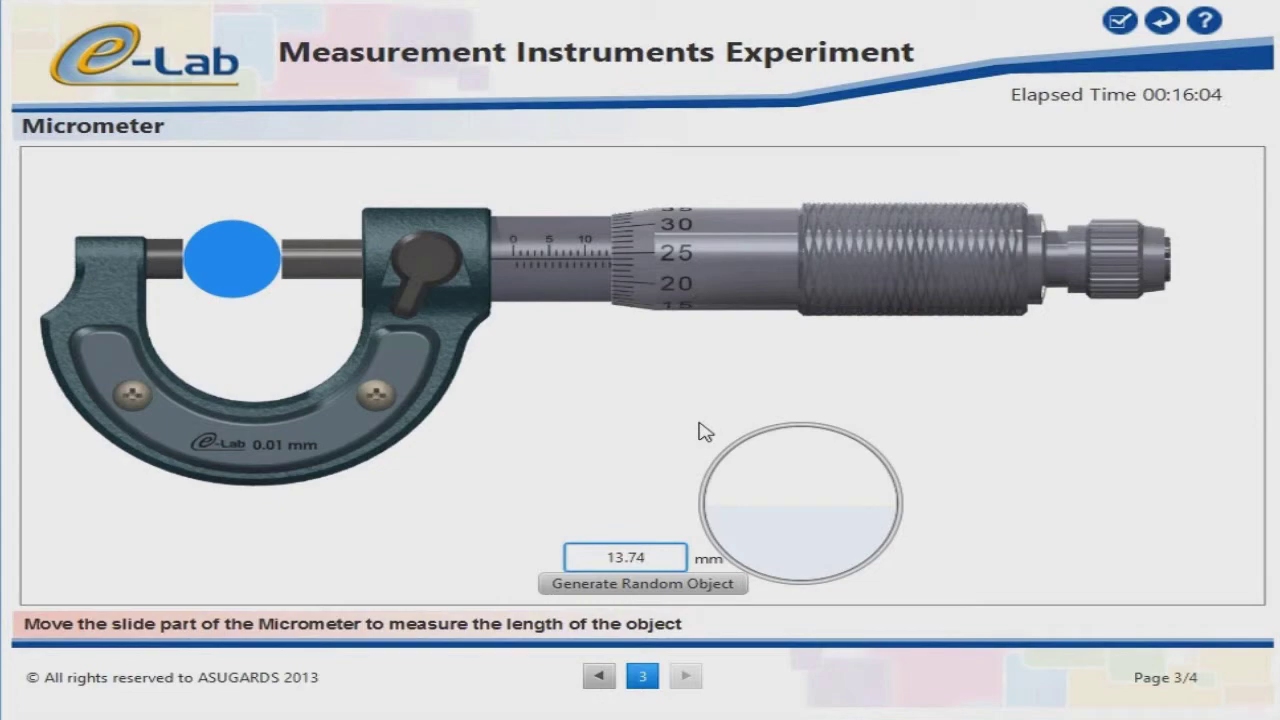
key(Return)
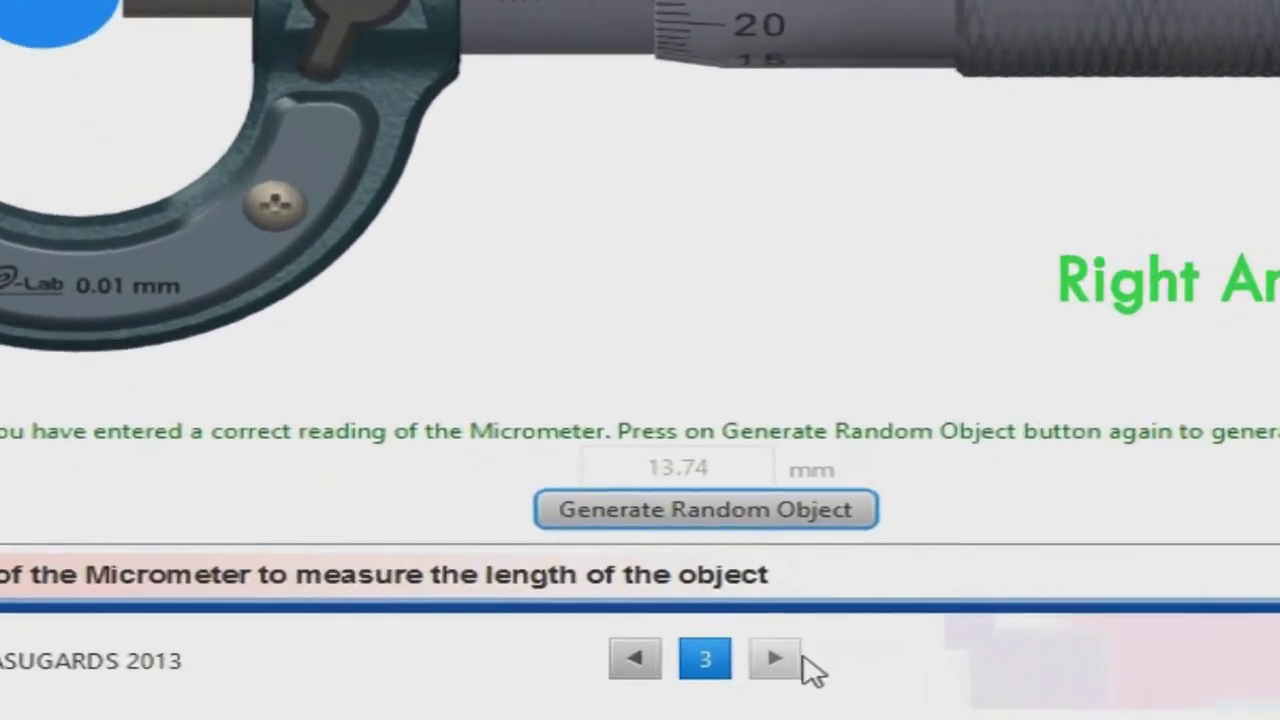
click(798, 660)
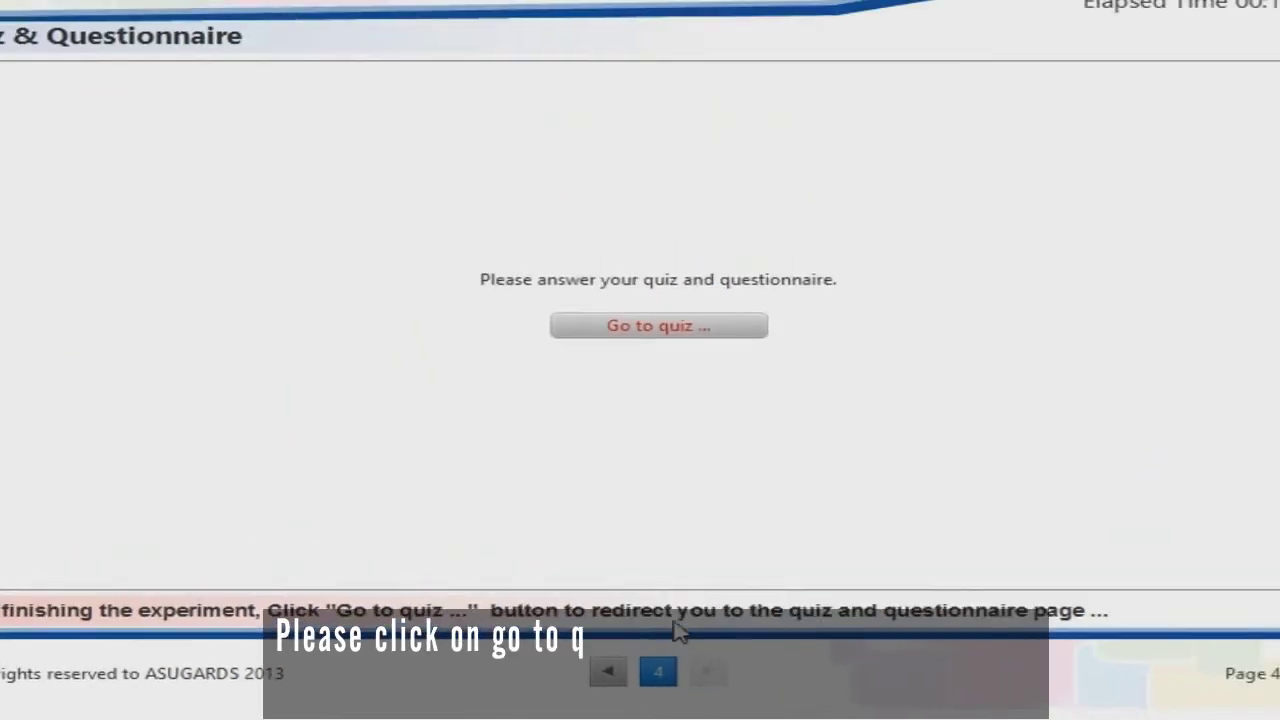